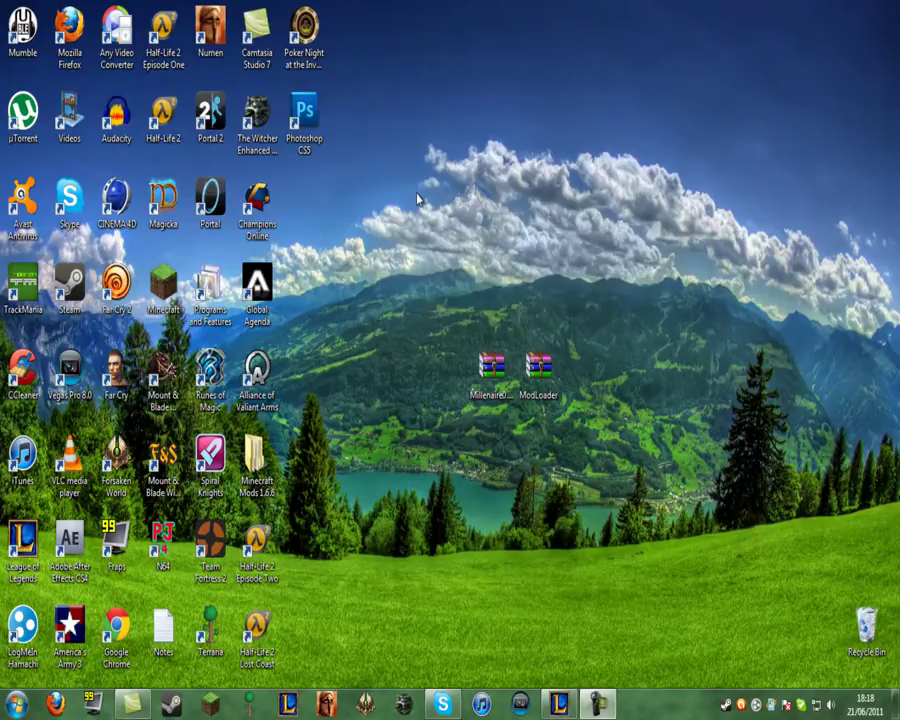
# Go to the %appdata% location and open the .minecraft folder
pyautogui.click(15, 703)
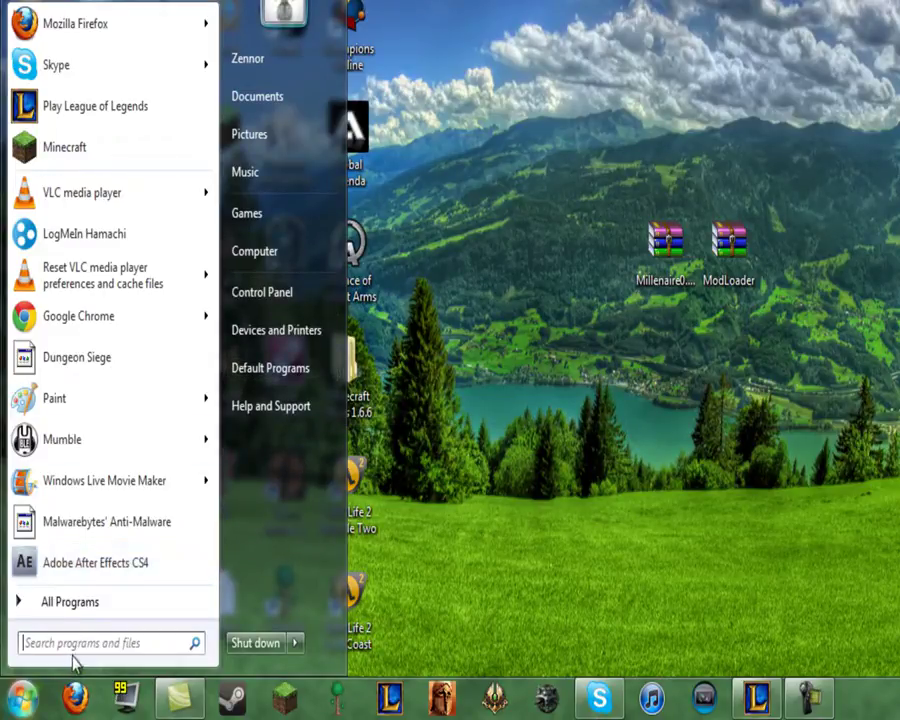
pyautogui.write('%appda')
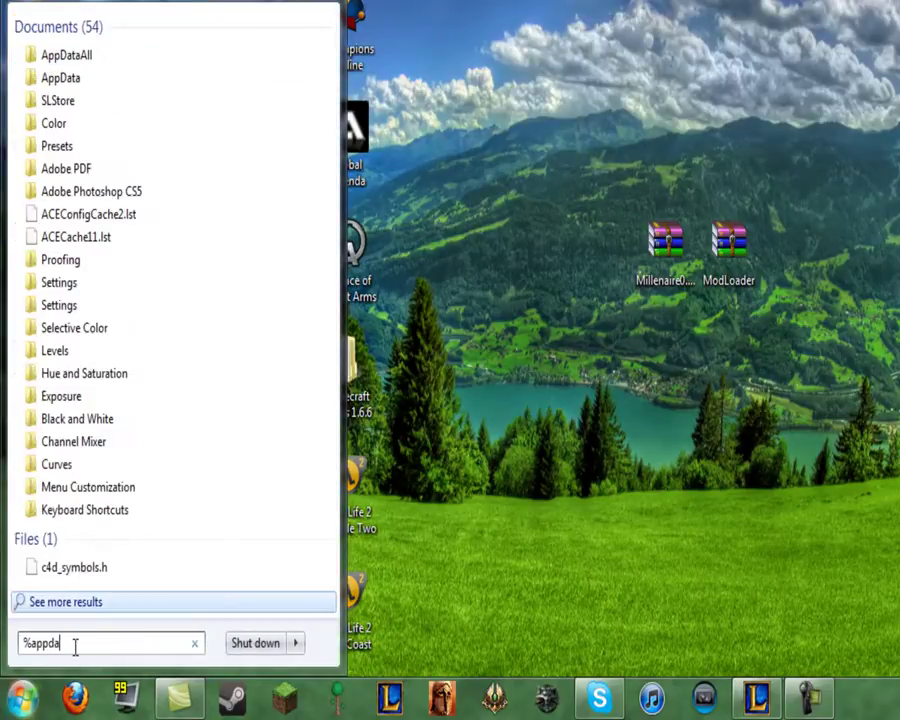
pyautogui.write('ta%')
pyautogui.press('Return')
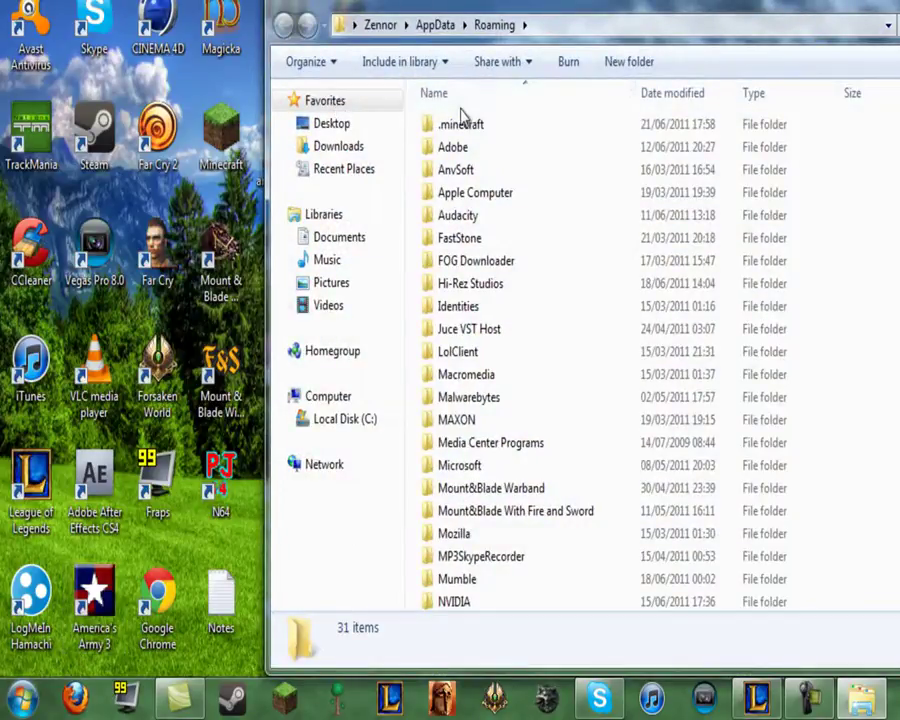
pyautogui.doubleClick(464, 121)
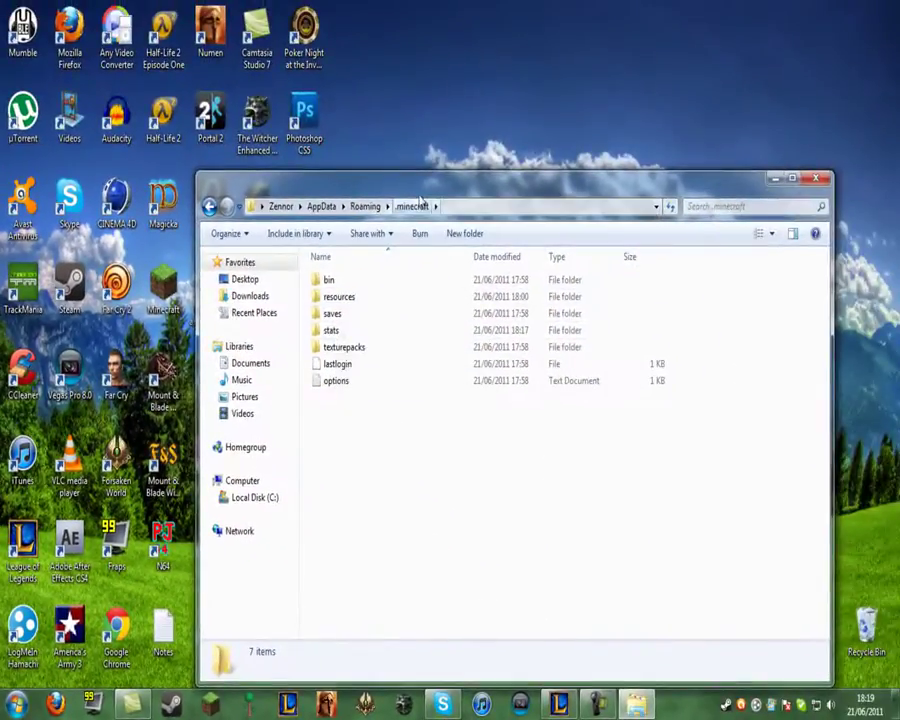
# Open the Millenaire 0.8.5 folder inside Millenaire0.8.5.zip and tile the archive side by side with the .minecraft folder
pyautogui.moveTo(417, 191); pyautogui.dragTo(391, 120)
pyautogui.click(749, 108)
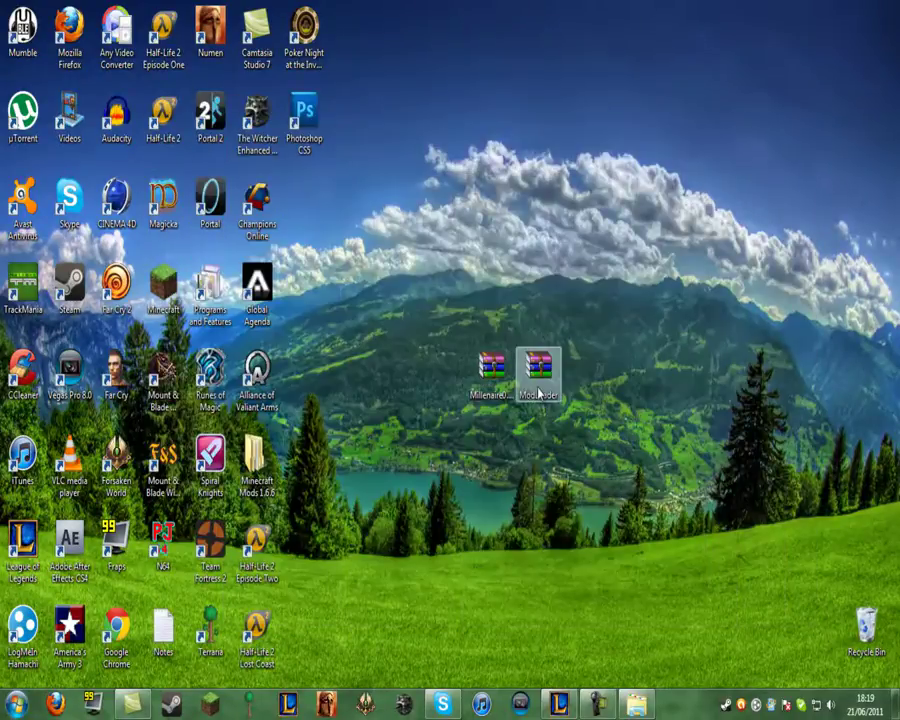
pyautogui.doubleClick(493, 372)
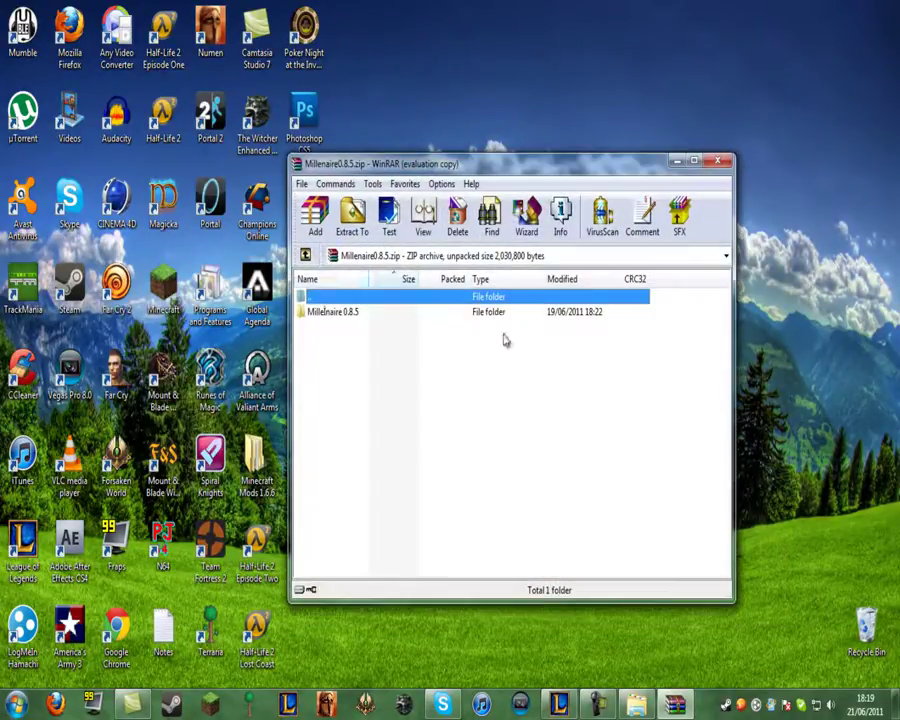
pyautogui.doubleClick(340, 312)
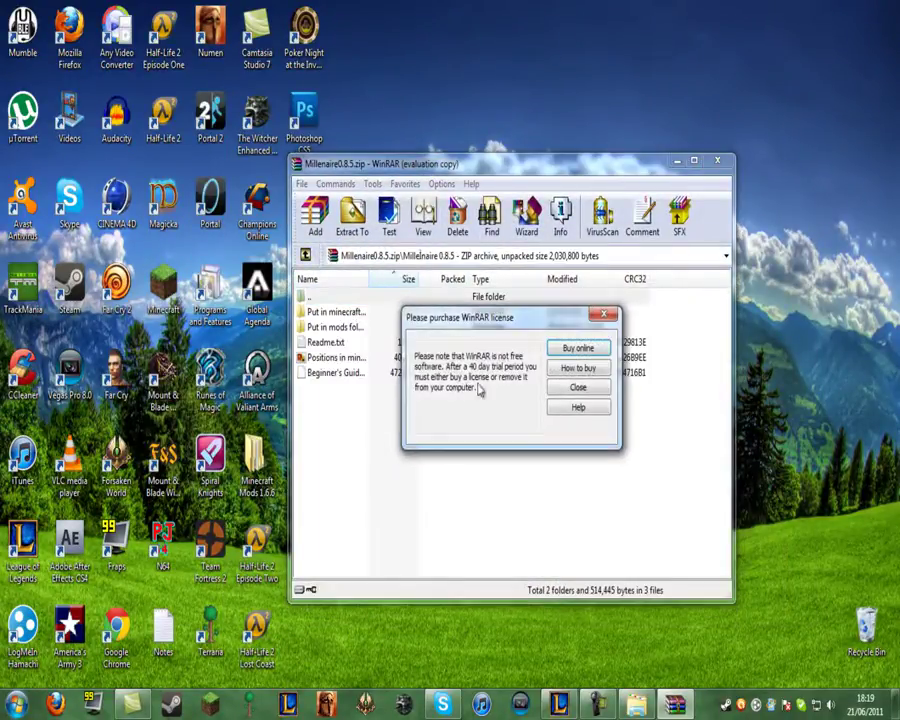
pyautogui.click(578, 387)
pyautogui.moveTo(480, 165); pyautogui.dragTo(0, 85)
pyautogui.click(634, 706)
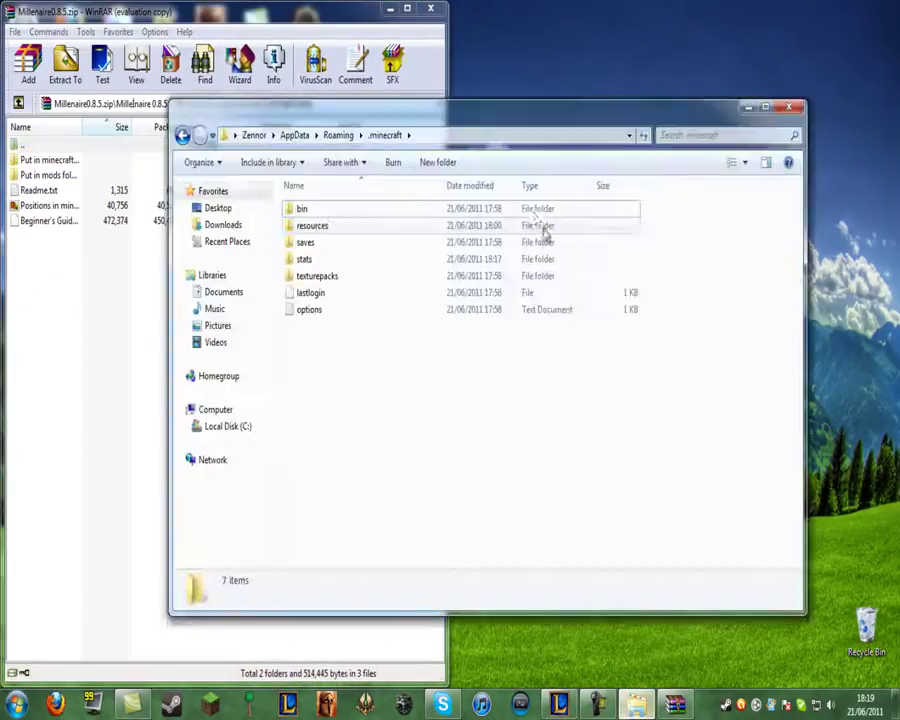
pyautogui.moveTo(529, 119); pyautogui.dragTo(897, 260)
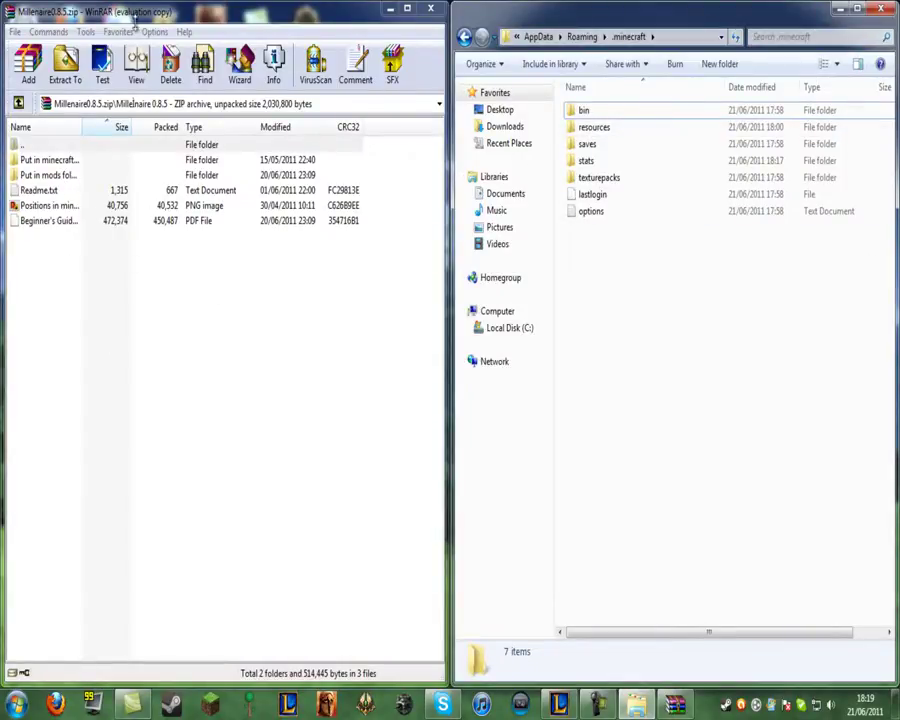
# Open "Put in mods folder" in the archive and create a new folder named mods in .minecraft
pyautogui.doubleClick(62, 176)
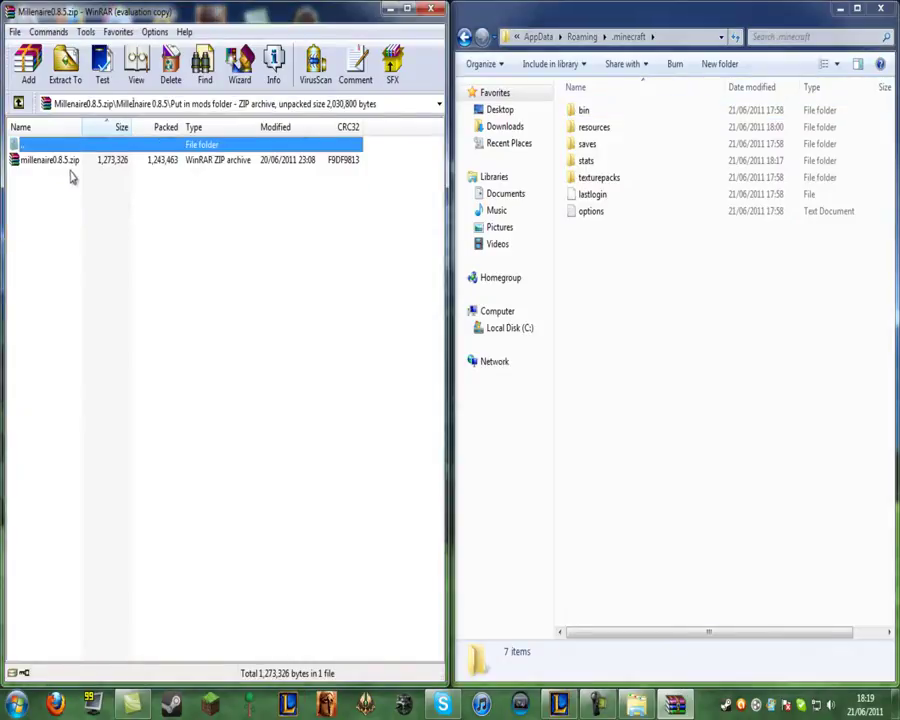
pyautogui.rightClick(649, 331)
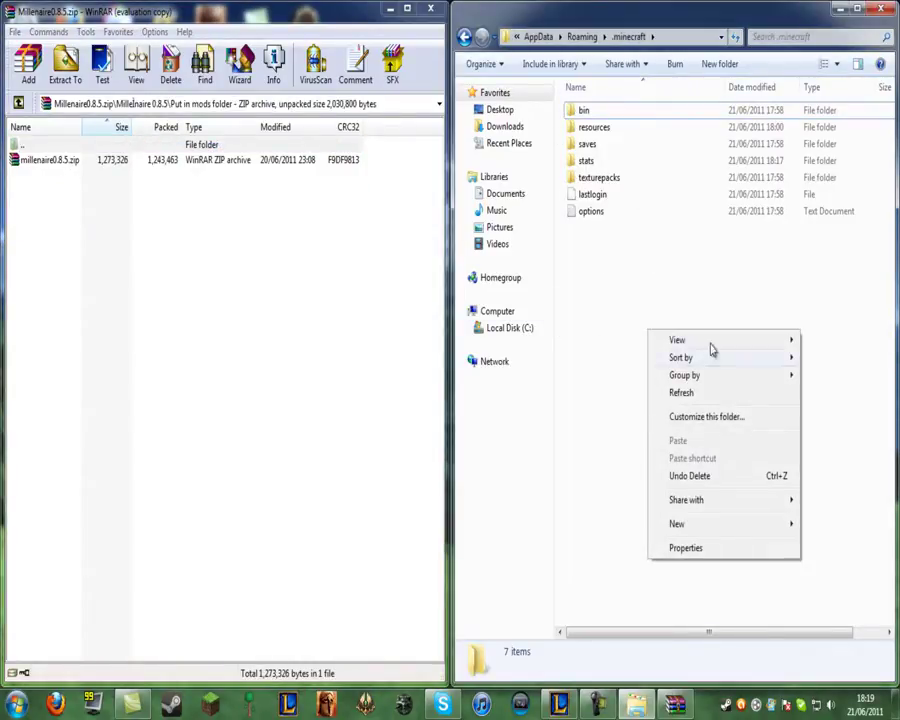
pyautogui.moveTo(704, 528)
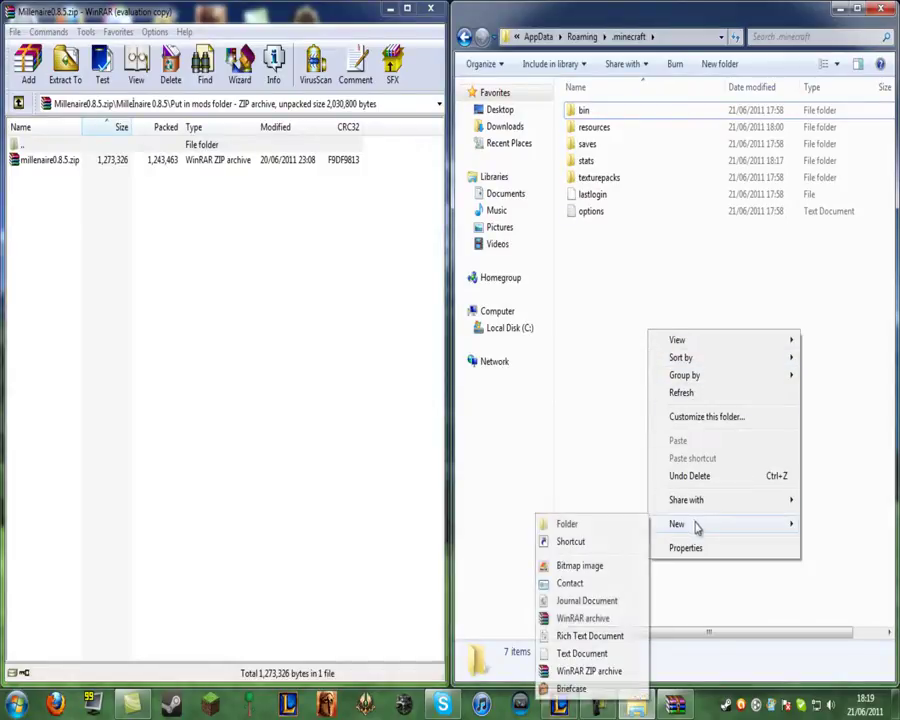
pyautogui.click(604, 522)
pyautogui.write('mods')
pyautogui.click(668, 444)
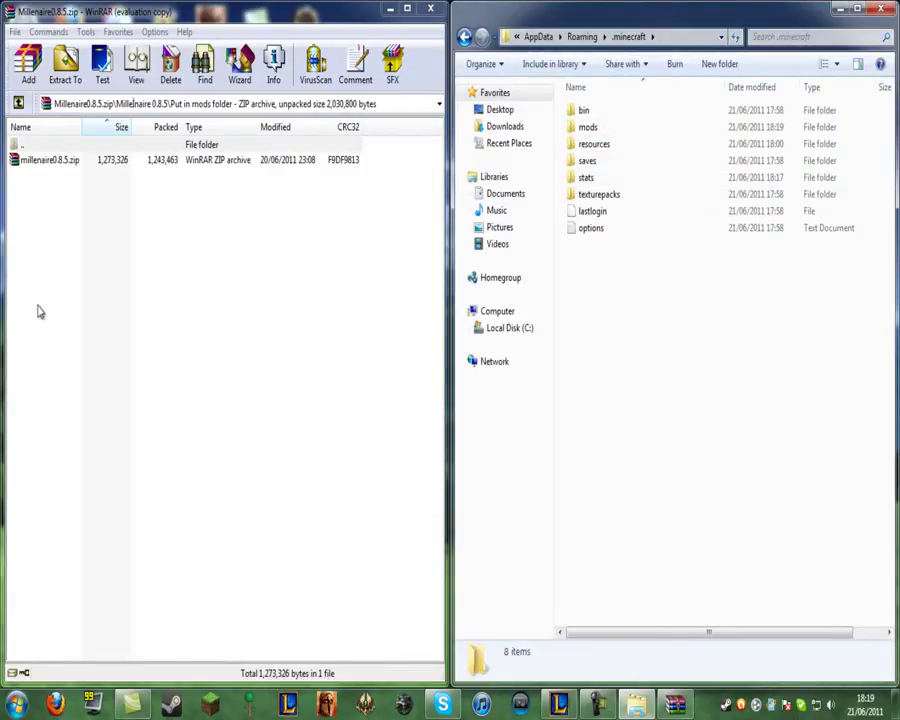
# Copy millenaire0.8.5.zip from the archive into the new mods folder and return to .minecraft
pyautogui.doubleClick(587, 127)
pyautogui.moveTo(20, 167); pyautogui.dragTo(603, 316)
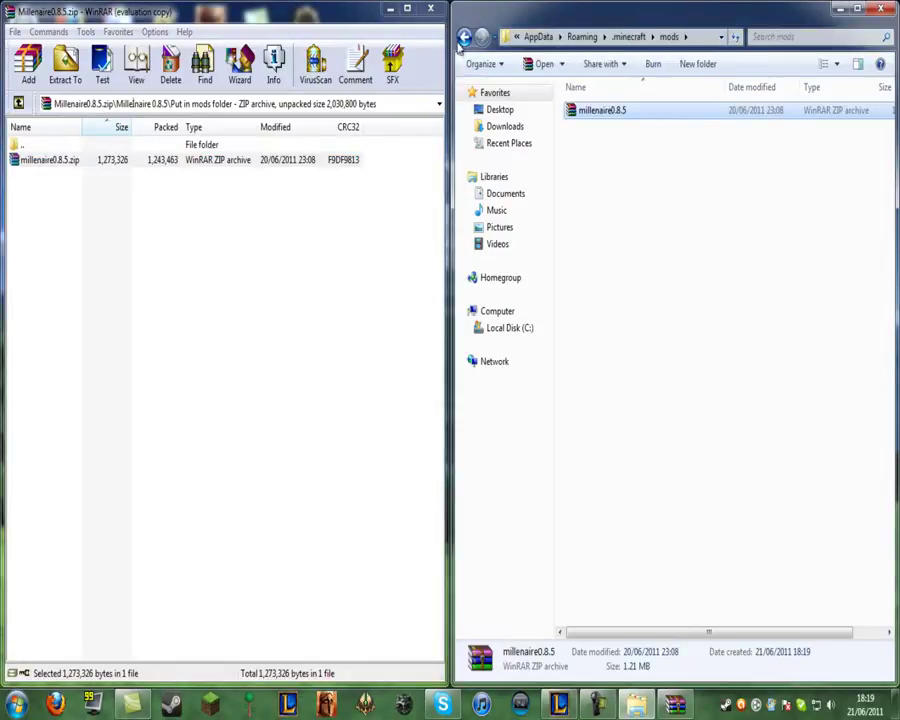
pyautogui.click(464, 37)
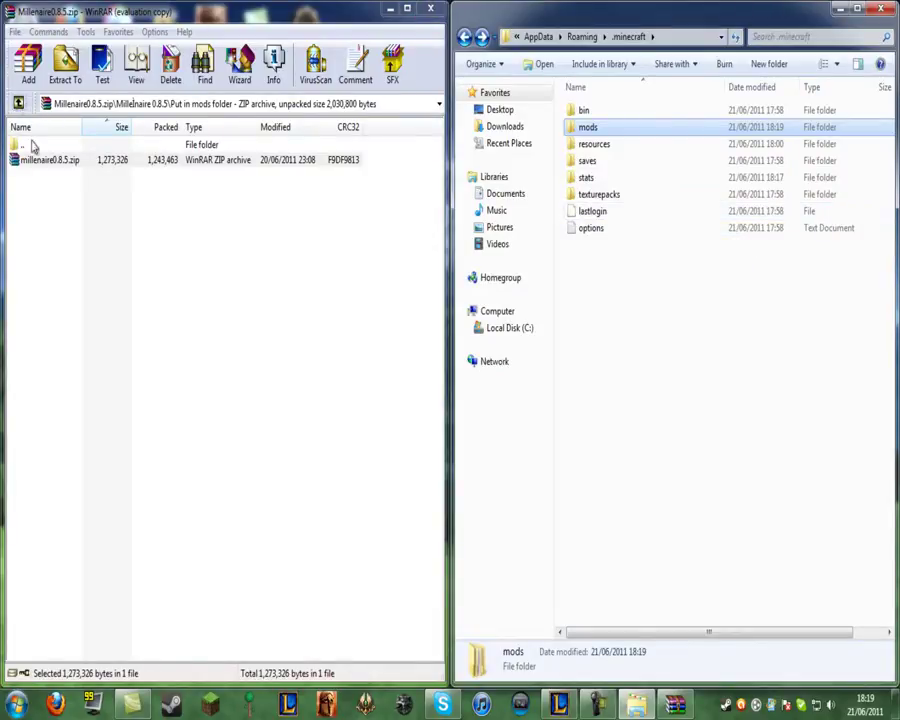
# Copy the millenaire folder from the archive's "Put in minecraft folder" into .minecraft
pyautogui.click(18, 103)
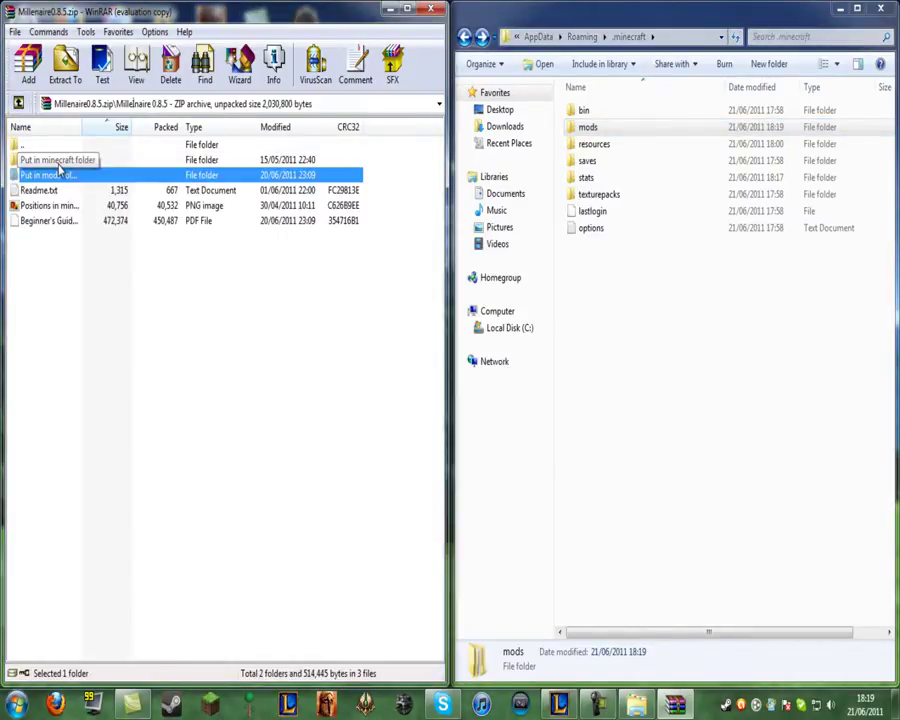
pyautogui.doubleClick(58, 165)
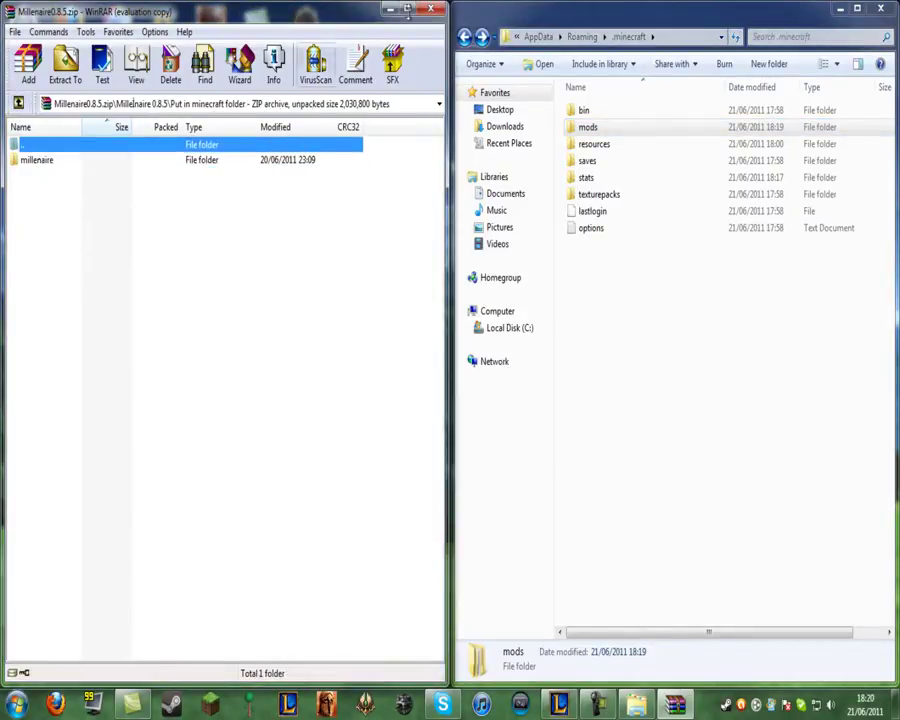
pyautogui.click(464, 37)
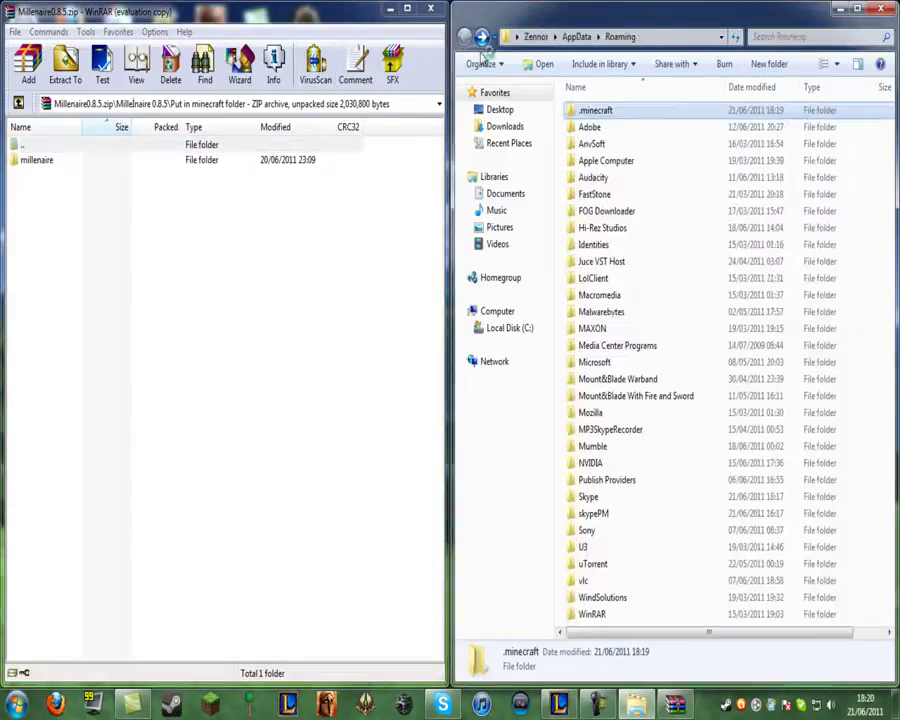
pyautogui.doubleClick(610, 111)
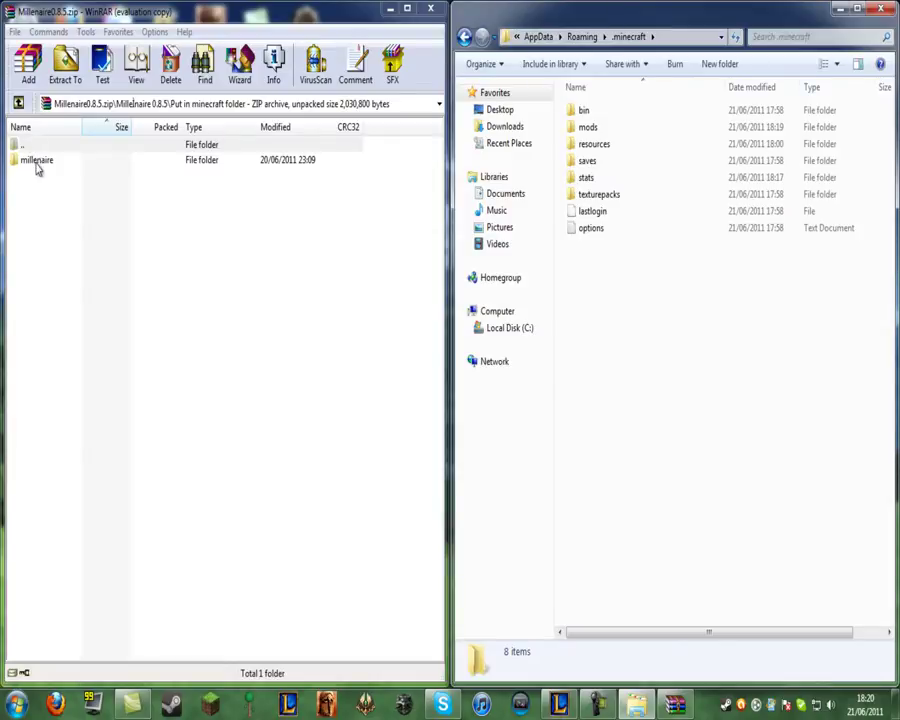
pyautogui.moveTo(36, 168); pyautogui.dragTo(650, 350)
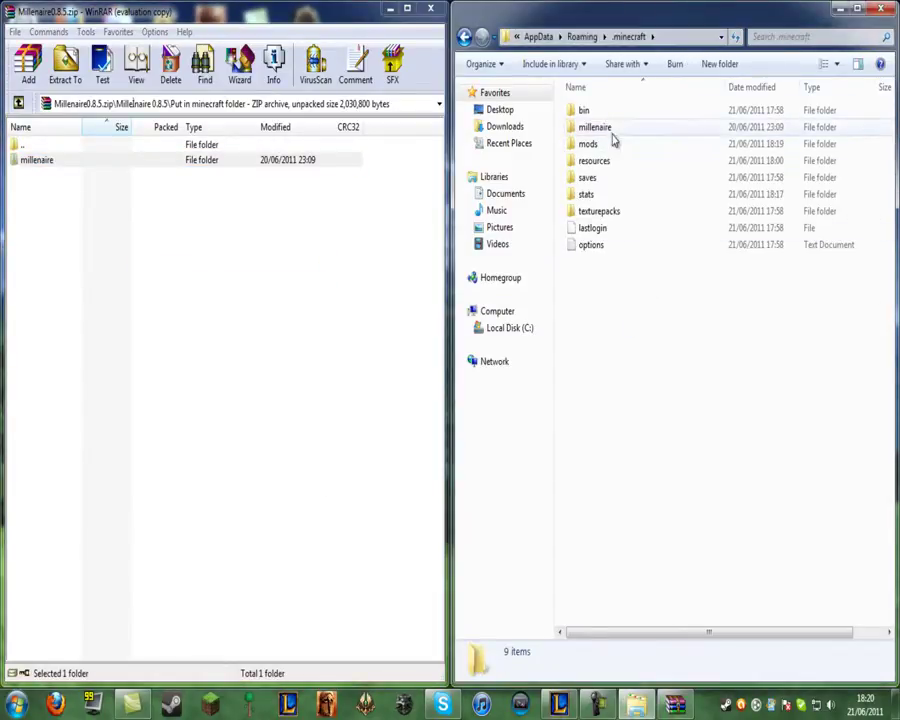
pyautogui.click(612, 135)
pyautogui.click(682, 168)
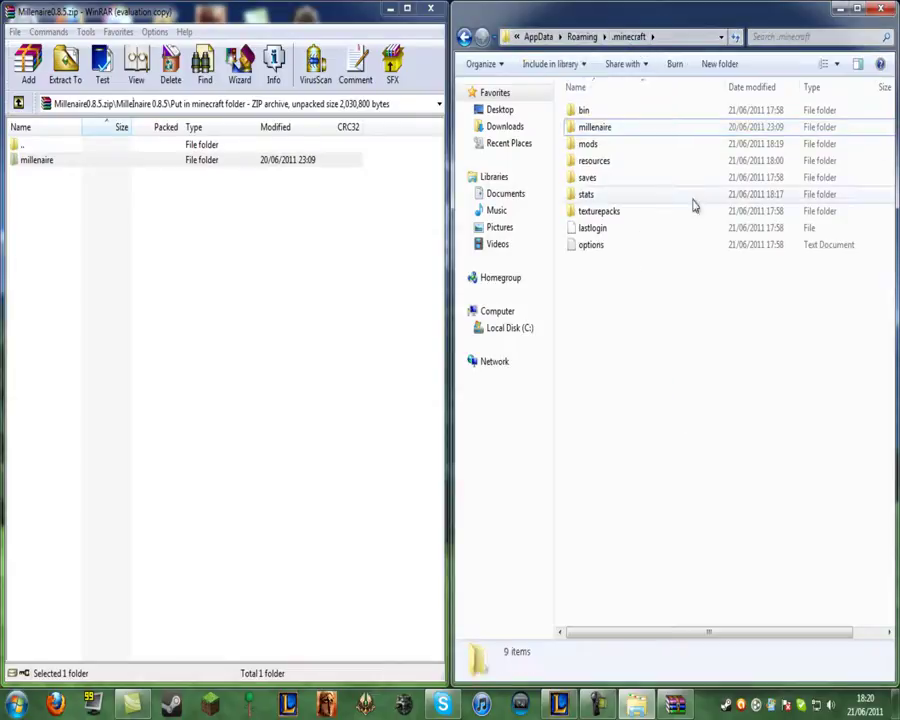
# Close the Millenaire archive and open ModLoader.zip tiled side by side with the .minecraft folder
pyautogui.click(429, 10)
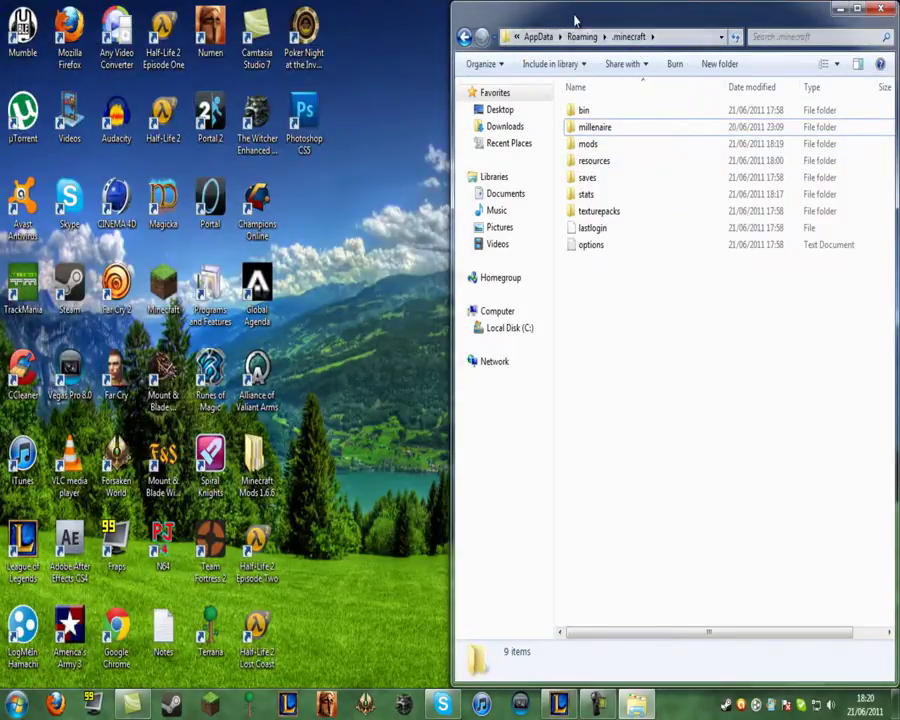
pyautogui.moveTo(576, 20); pyautogui.dragTo(677, 76)
pyautogui.moveTo(538, 372); pyautogui.dragTo(335, 285)
pyautogui.doubleClick(362, 297)
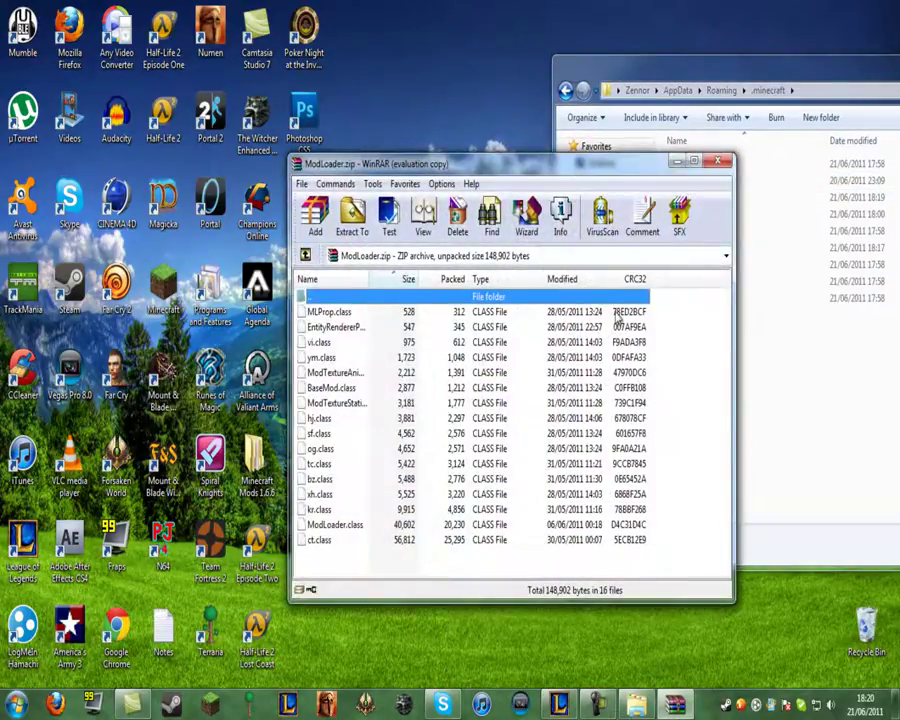
pyautogui.click(606, 315)
pyautogui.moveTo(583, 164); pyautogui.dragTo(0, 175)
pyautogui.moveTo(650, 70); pyautogui.dragTo(899, 190)
# Open minecraft.jar from the bin folder with WinRAR archiver and tile it beside the ModLoader archive
pyautogui.doubleClick(588, 111)
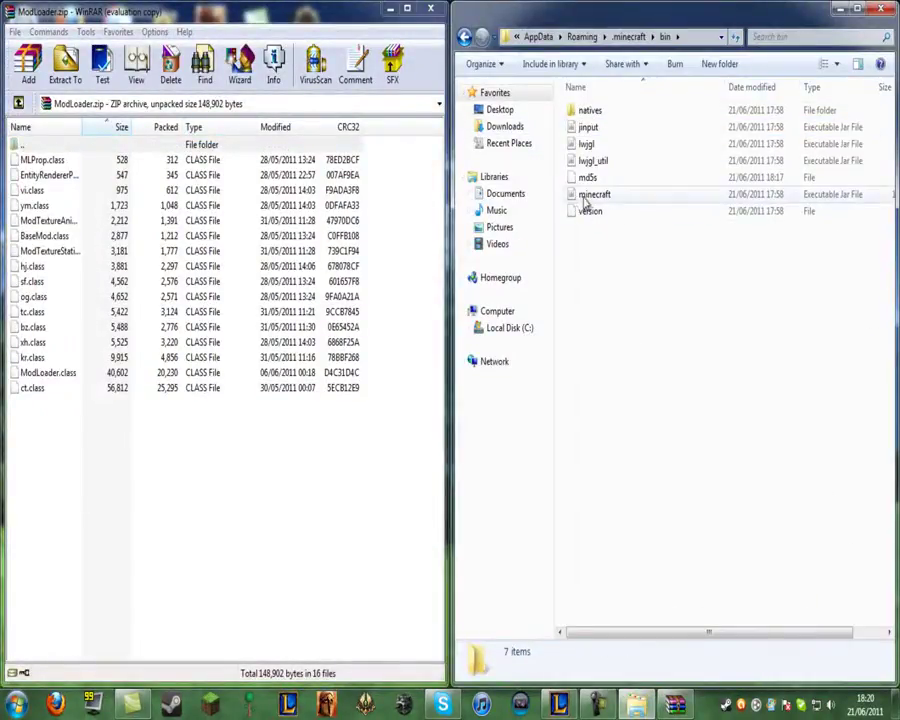
pyautogui.rightClick(580, 197)
pyautogui.moveTo(645, 241)
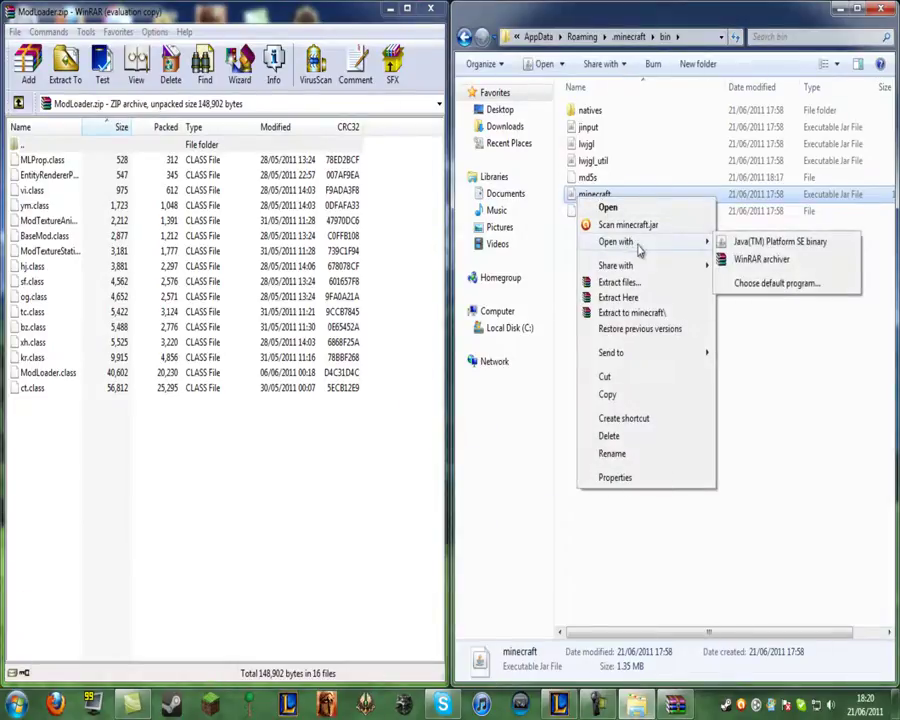
pyautogui.click(761, 260)
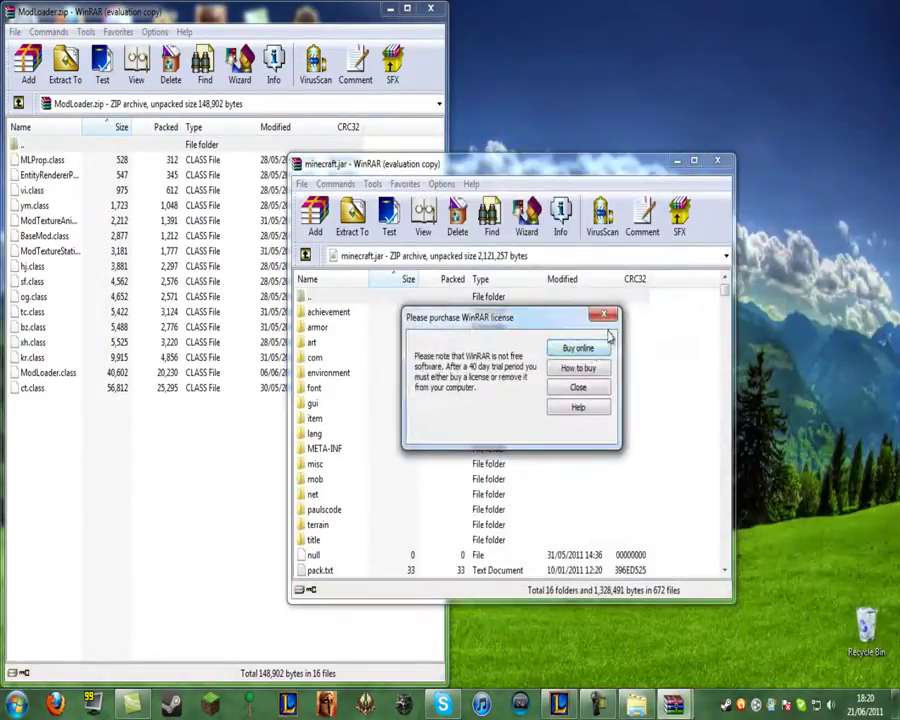
pyautogui.click(605, 315)
pyautogui.moveTo(580, 175); pyautogui.dragTo(898, 222)
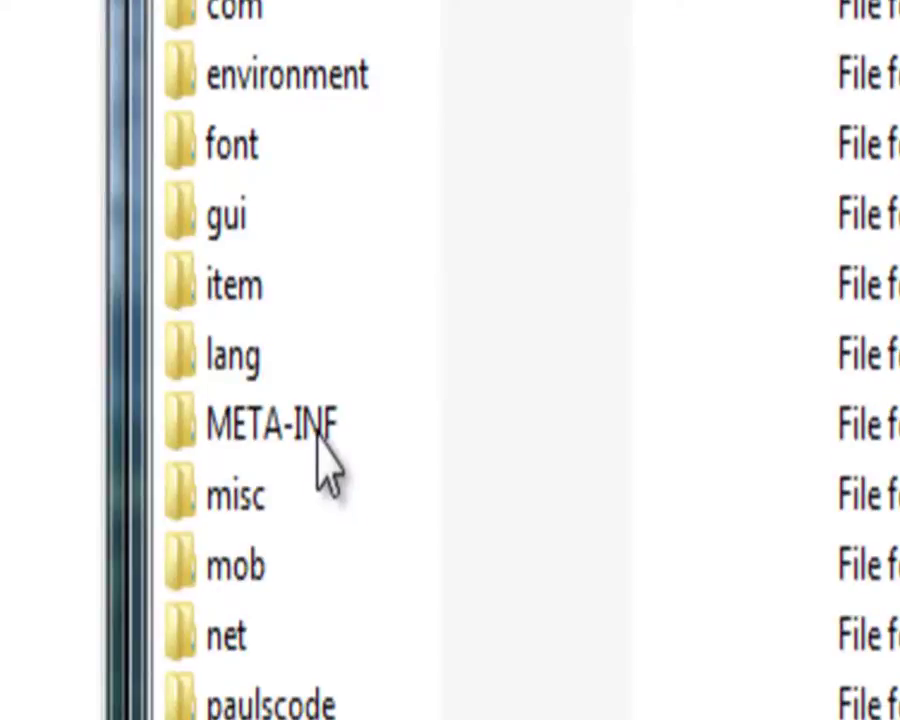
# Delete the META-INF folder from minecraft.jar
pyautogui.click(489, 302)
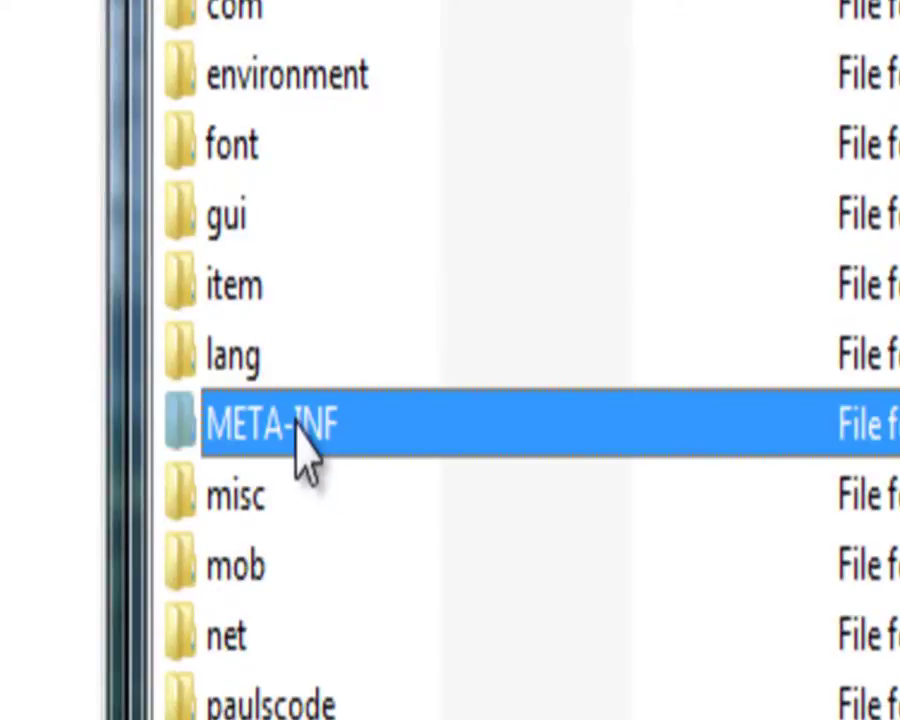
pyautogui.press('Delete')
pyautogui.press('Return')
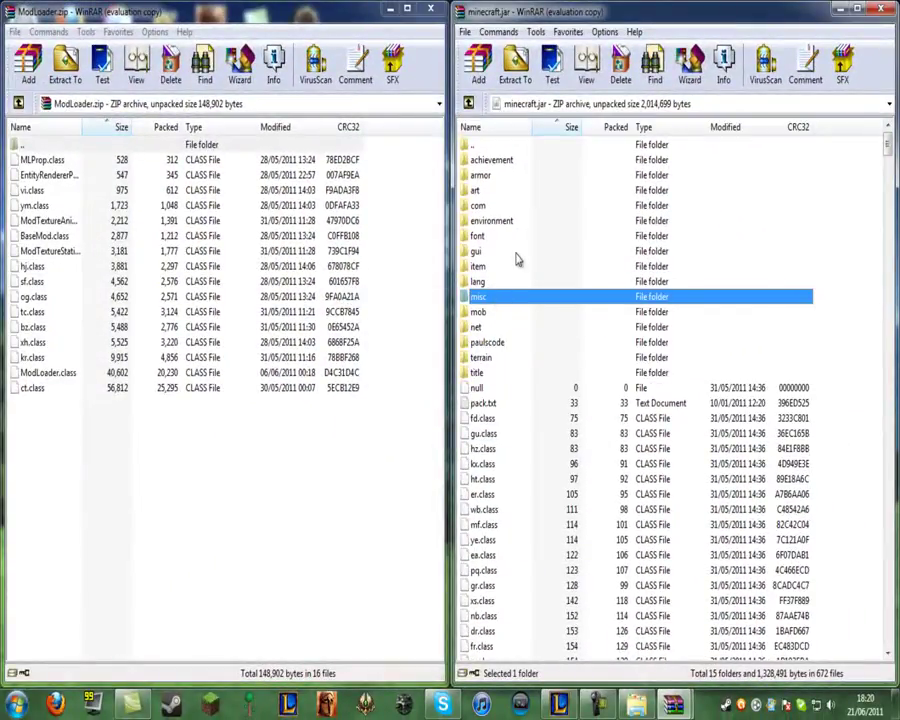
# Add all the class files from ModLoader.zip to the root of minecraft.jar
pyautogui.scroll(-3, 566, 340)
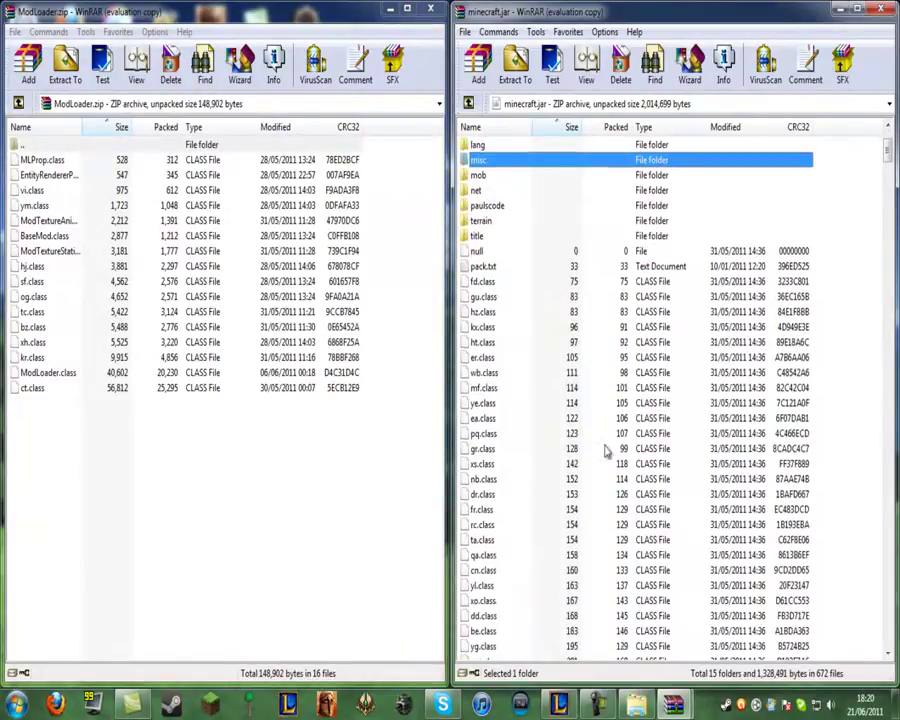
pyautogui.scroll(3, 605, 452)
pyautogui.click(72, 479)
pyautogui.hotkey('ctrl', 'a')
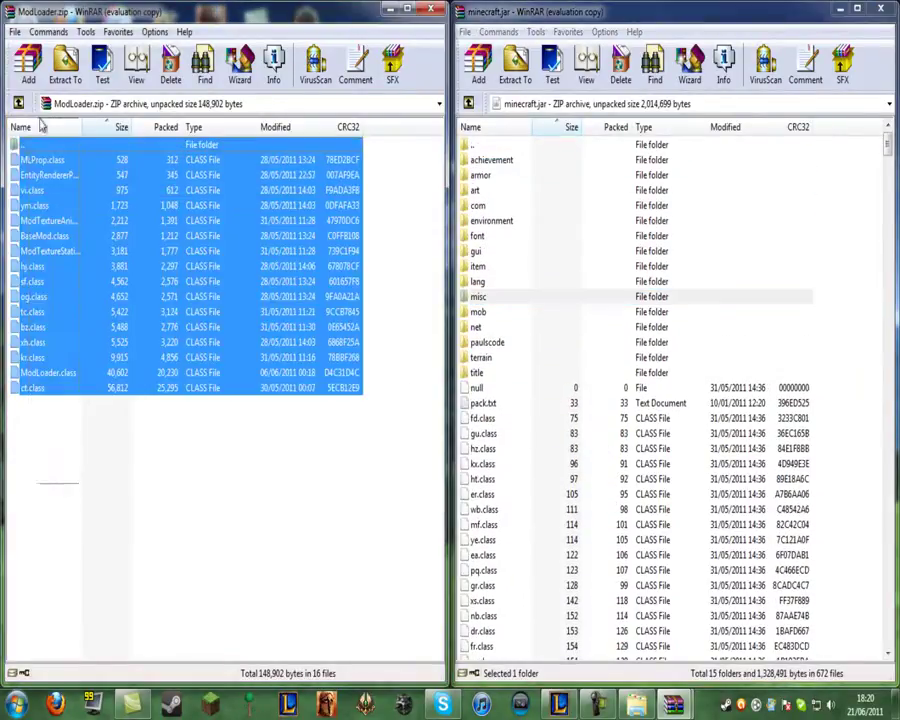
pyautogui.moveTo(170, 248); pyautogui.dragTo(595, 377)
pyautogui.click(673, 483)
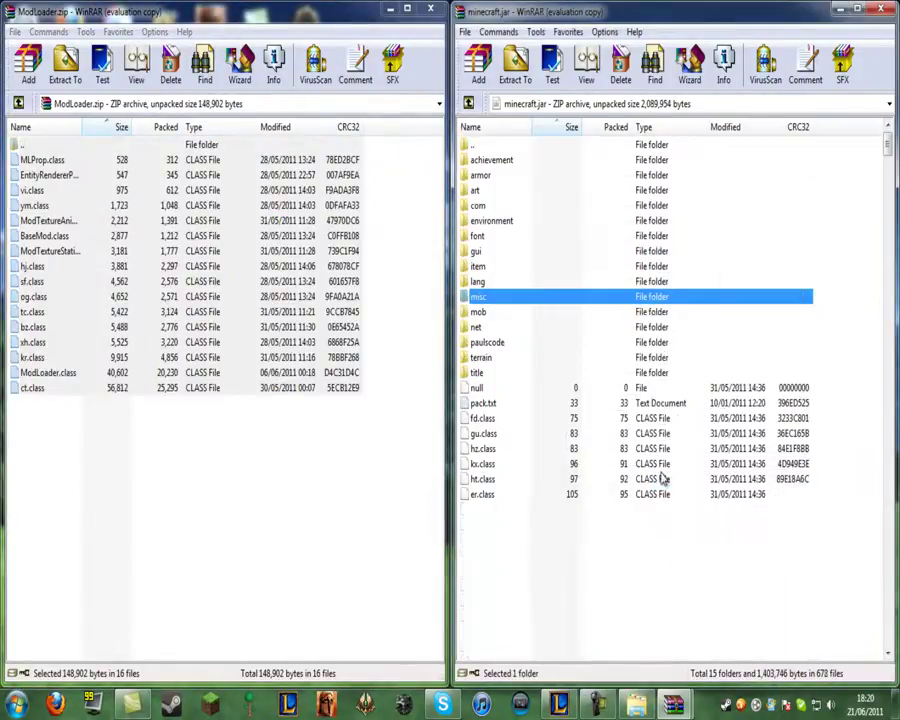
# Minimize both archive windows and launch Minecraft, logging in with the saved account
pyautogui.click(389, 11)
pyautogui.click(840, 11)
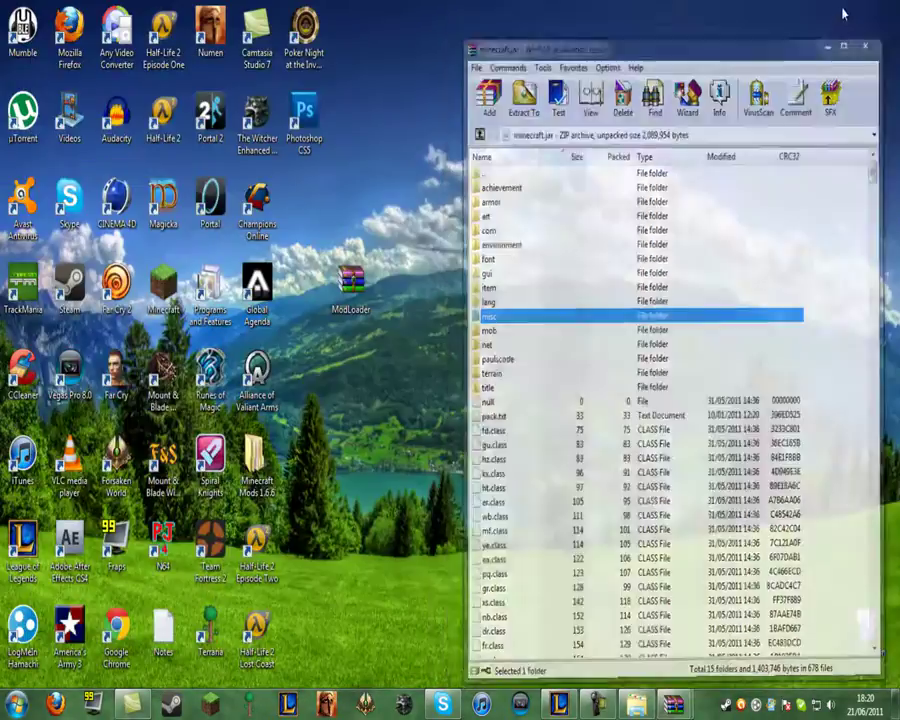
pyautogui.click(212, 706)
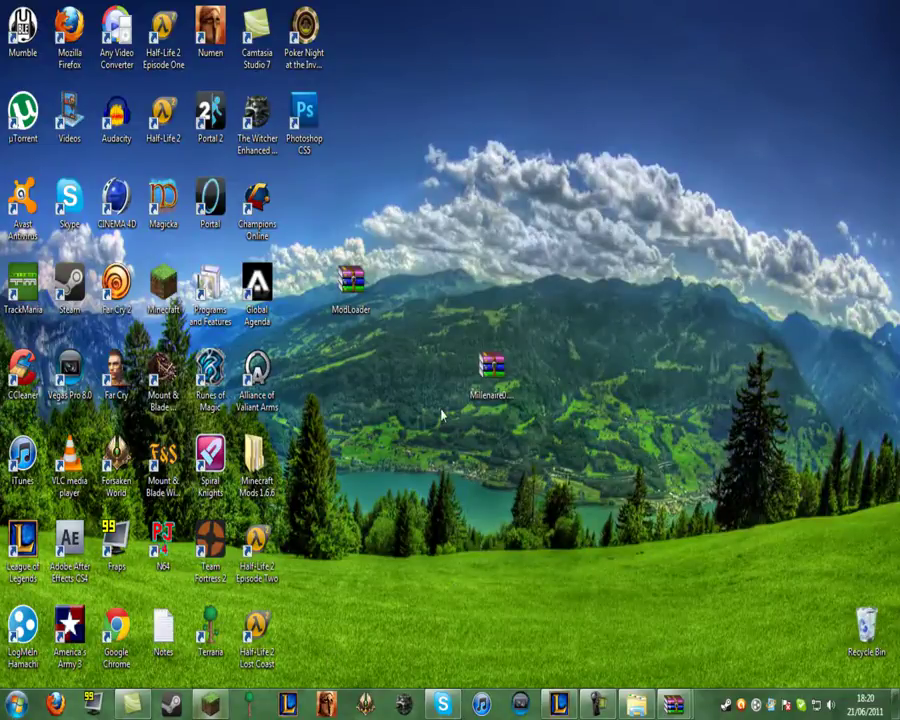
pyautogui.click(688, 508)
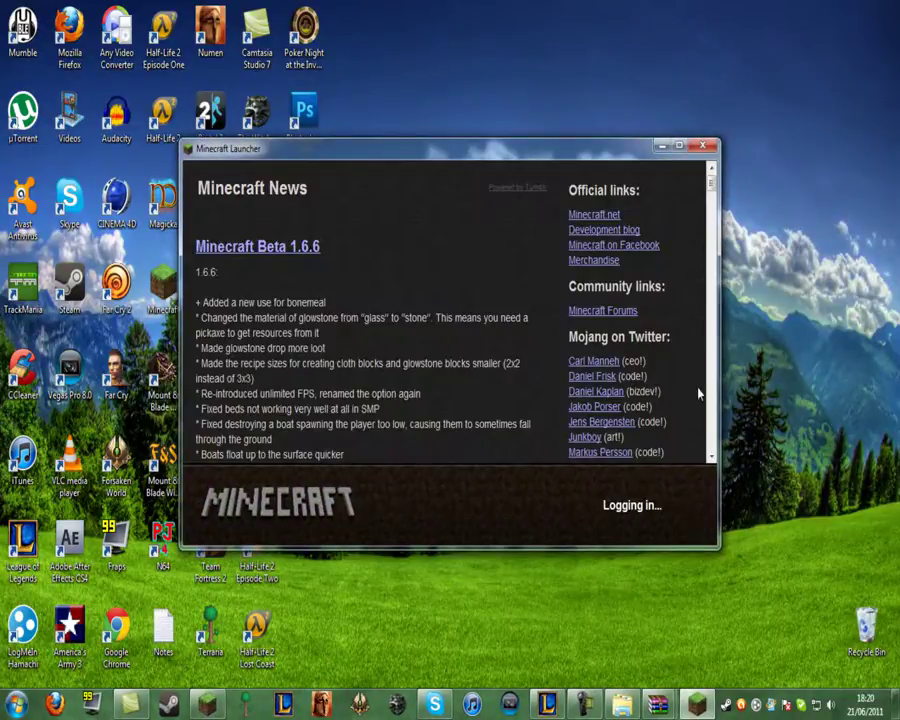
# Maximize the Minecraft window and create a new singleplayer world with the default settings
pyautogui.click(679, 146)
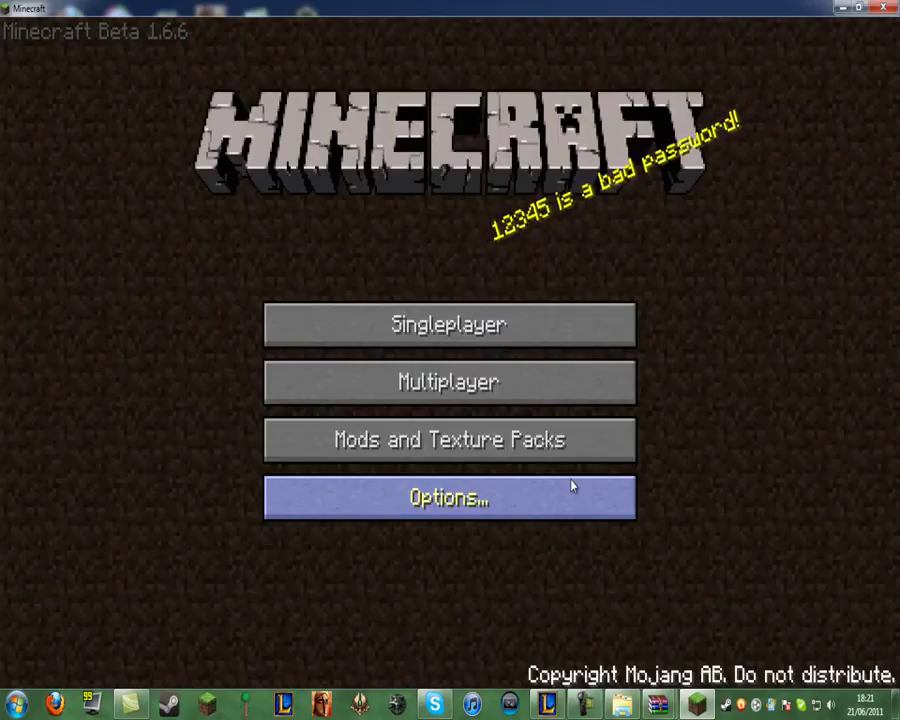
pyautogui.click(458, 341)
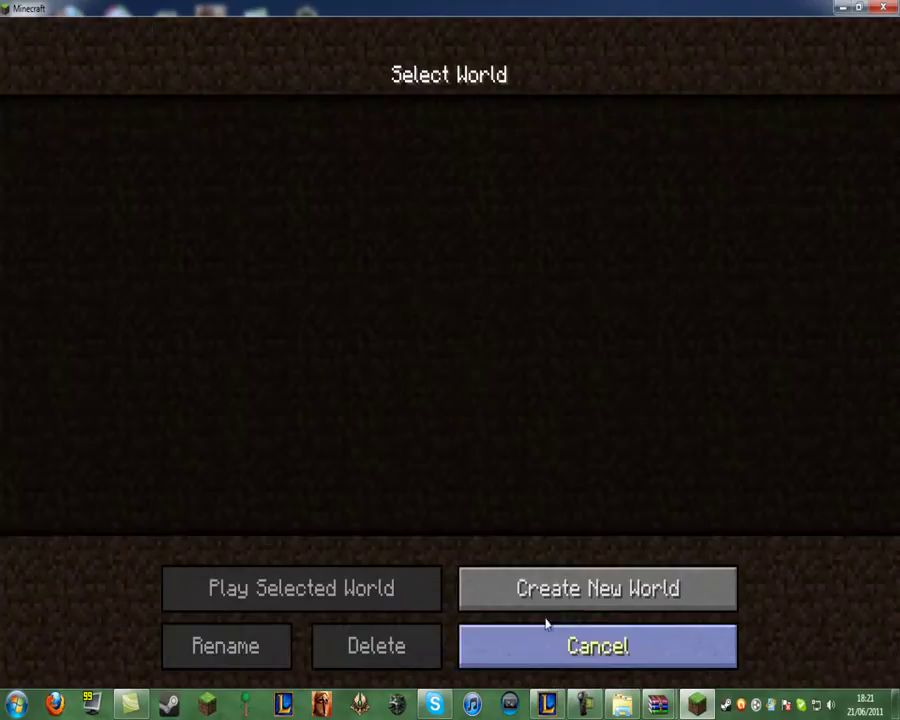
pyautogui.click(549, 603)
pyautogui.click(376, 466)
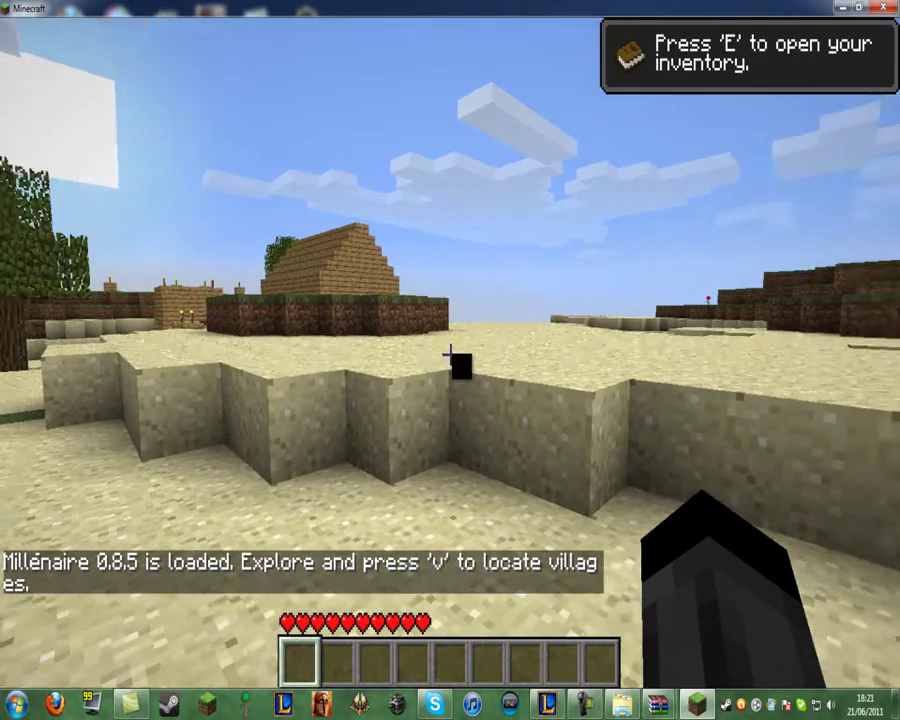
# Walk across the sand to the wooden village house and torch-lit fences, and use the Millénaire command to locate nearby villages
pyautogui.press('w')
pyautogui.press('space')
pyautogui.press('w')
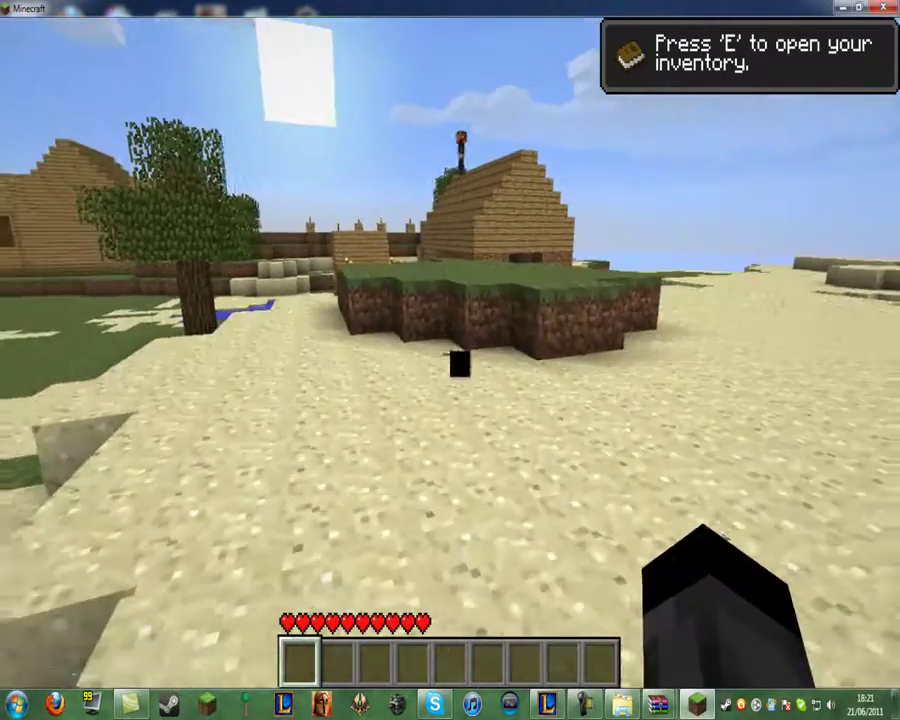
pyautogui.press('w')
pyautogui.press('space')
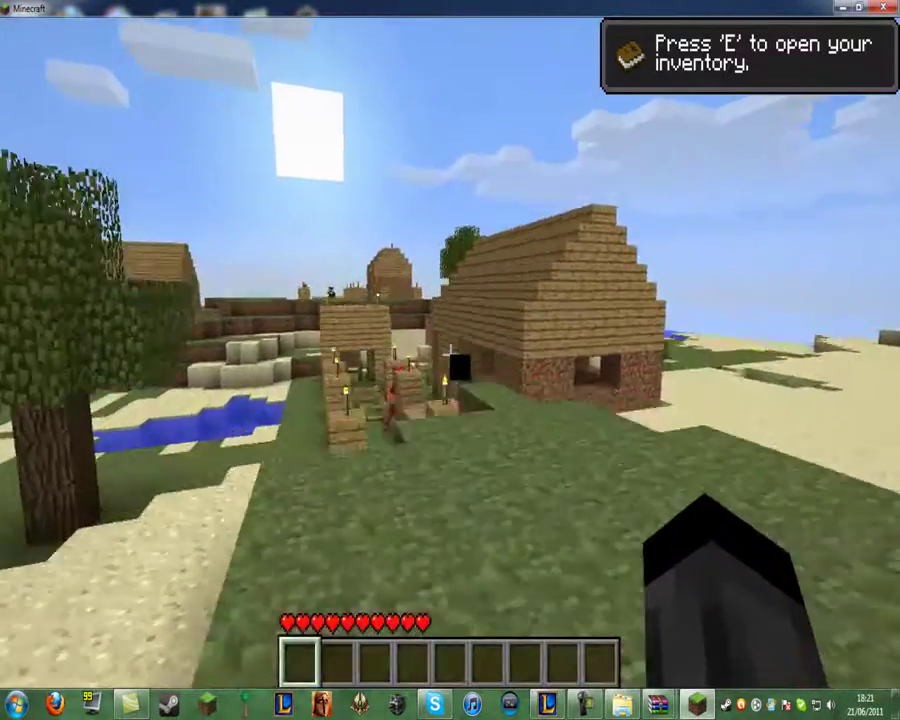
pyautogui.press('w')
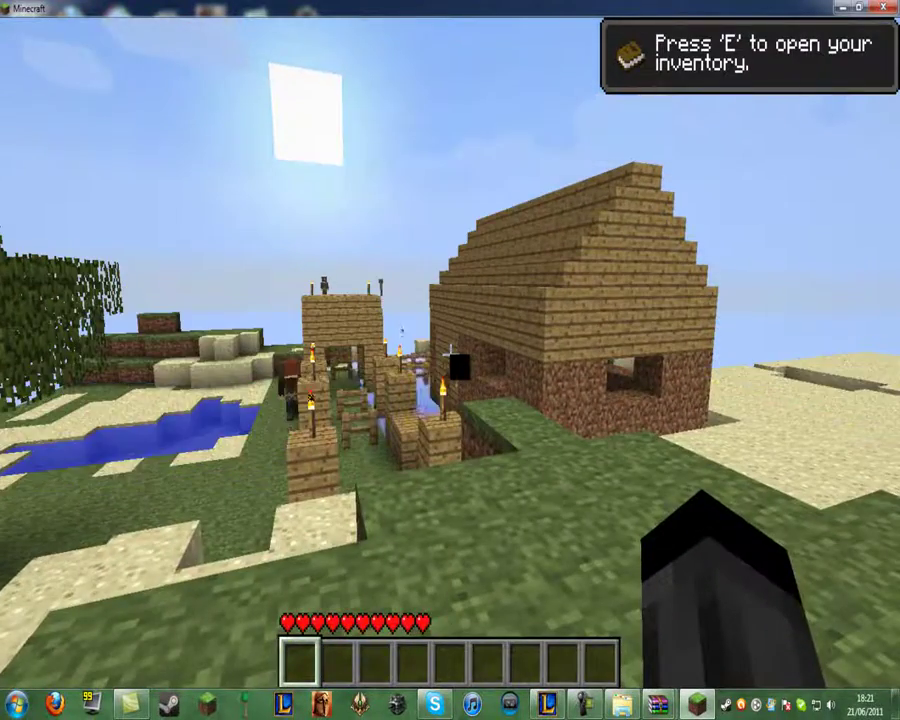
pyautogui.press('w')
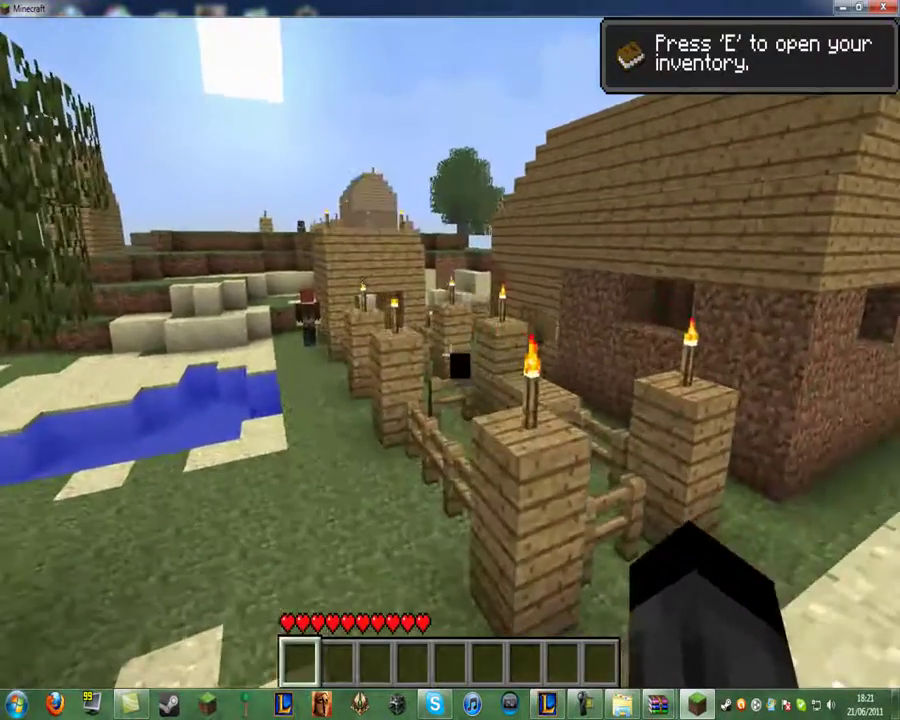
pyautogui.press('w')
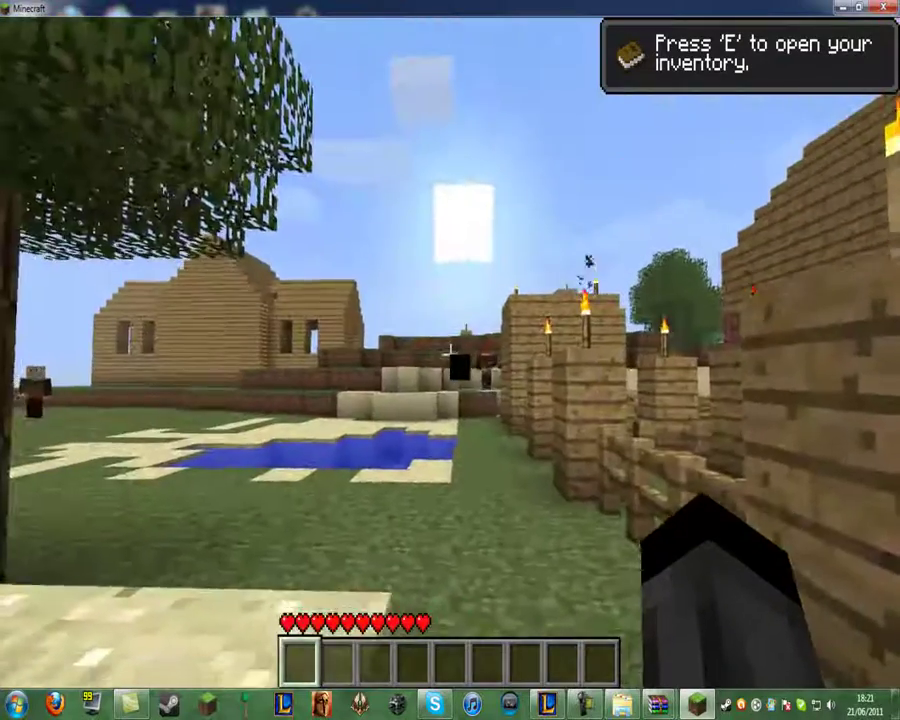
pyautogui.press('w')
pyautogui.press('v')
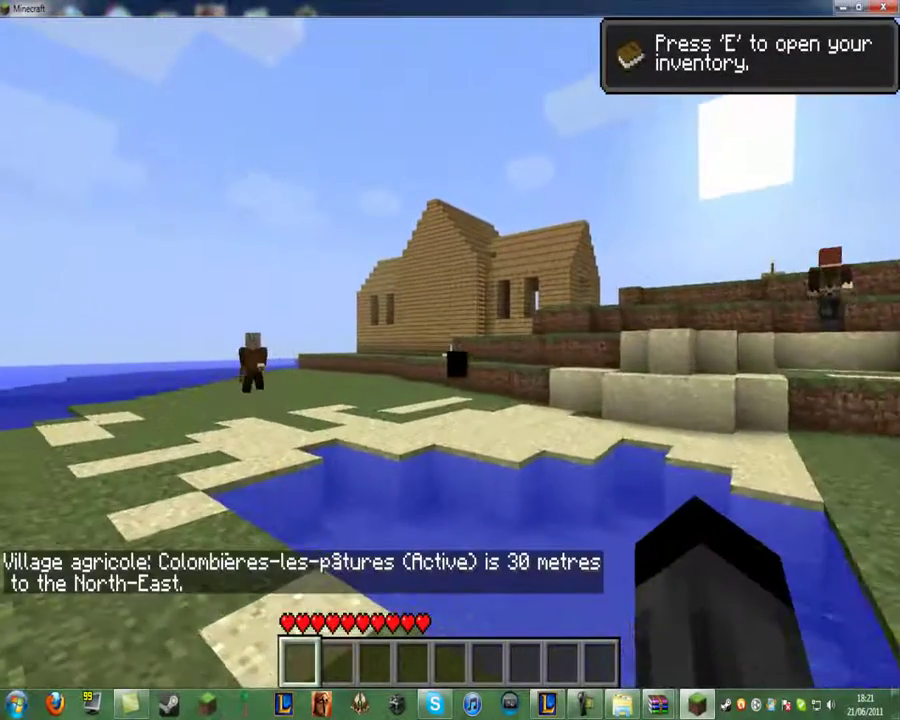
# Explore the village through the fenced wooden passage and up the grassy hill, inspecting the crop field, the chicken and the villagers
pyautogui.press('w')
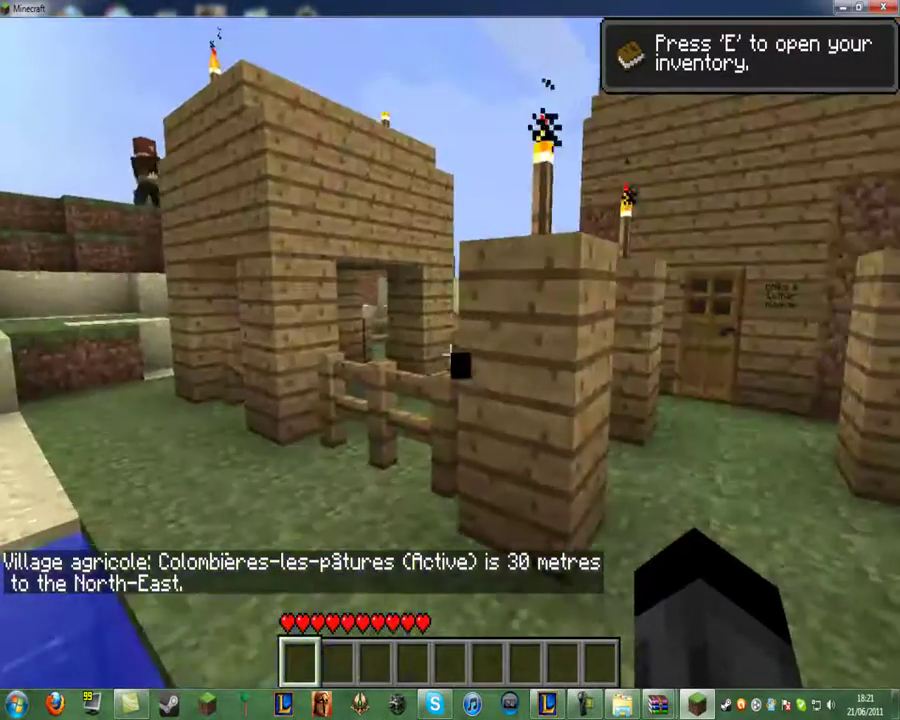
pyautogui.press('w')
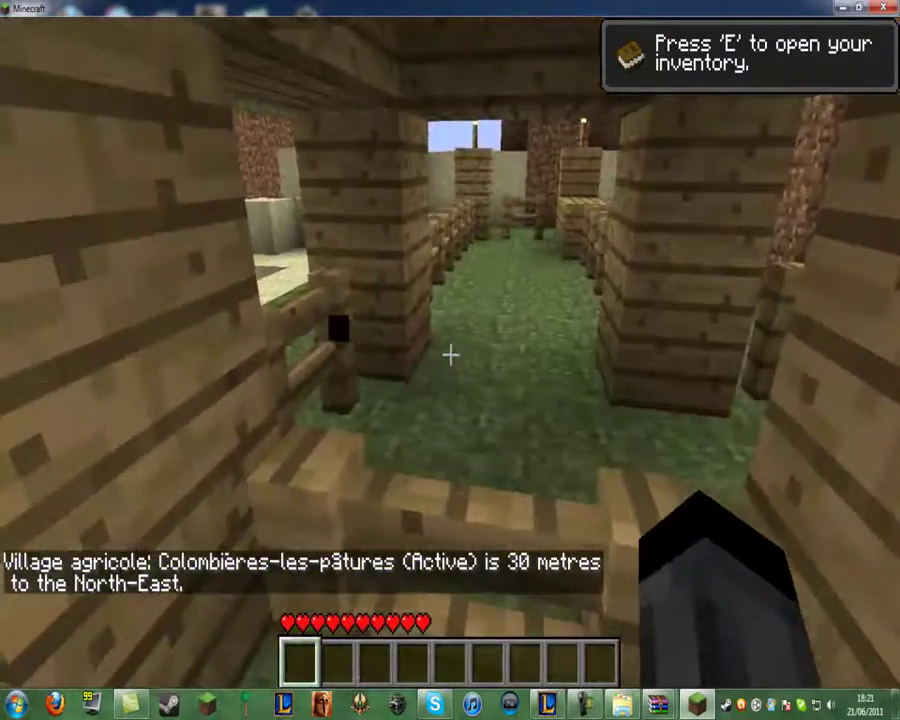
pyautogui.press('w')
pyautogui.press('space')
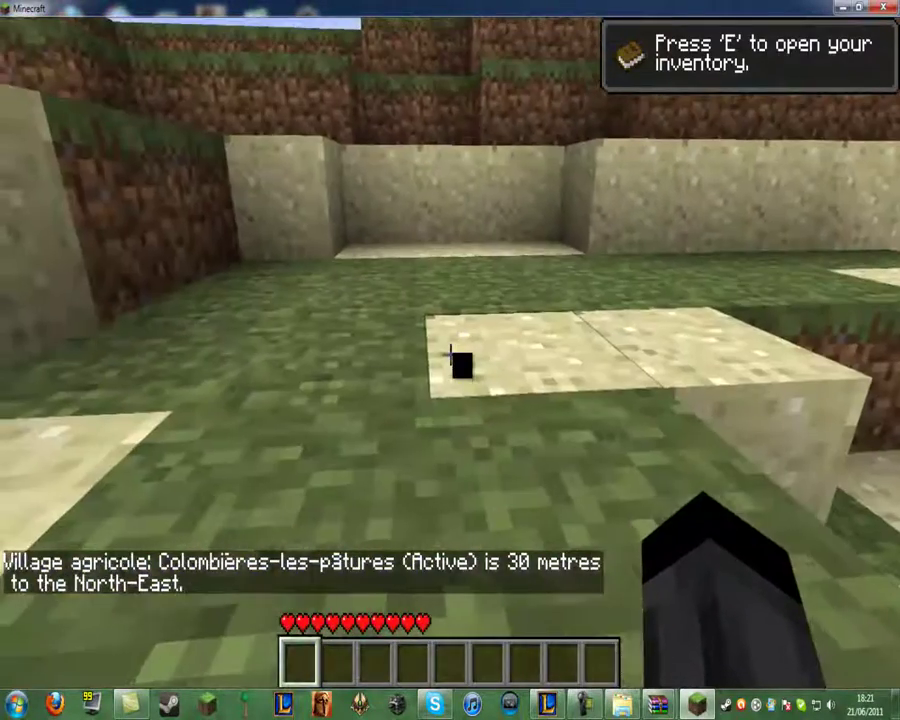
pyautogui.press('w')
pyautogui.press('space')
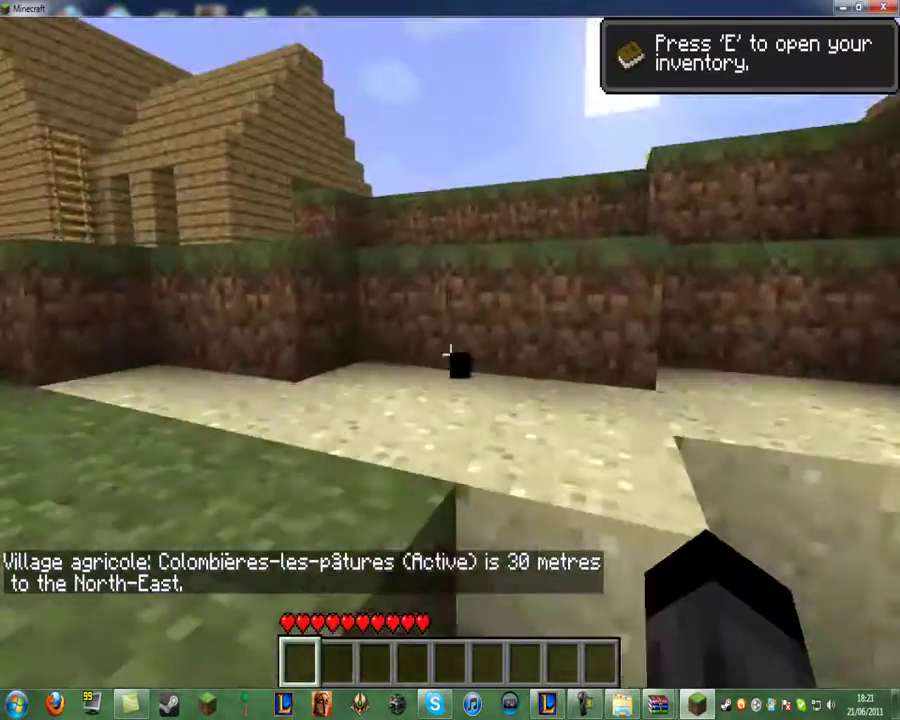
pyautogui.press('w')
pyautogui.press('space')
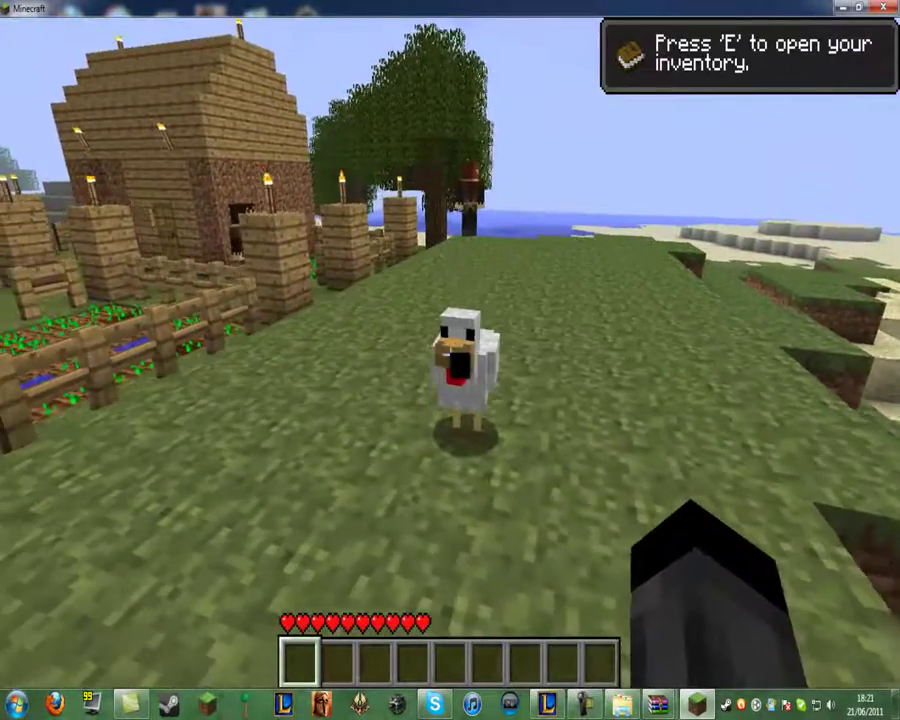
pyautogui.click(452, 355)
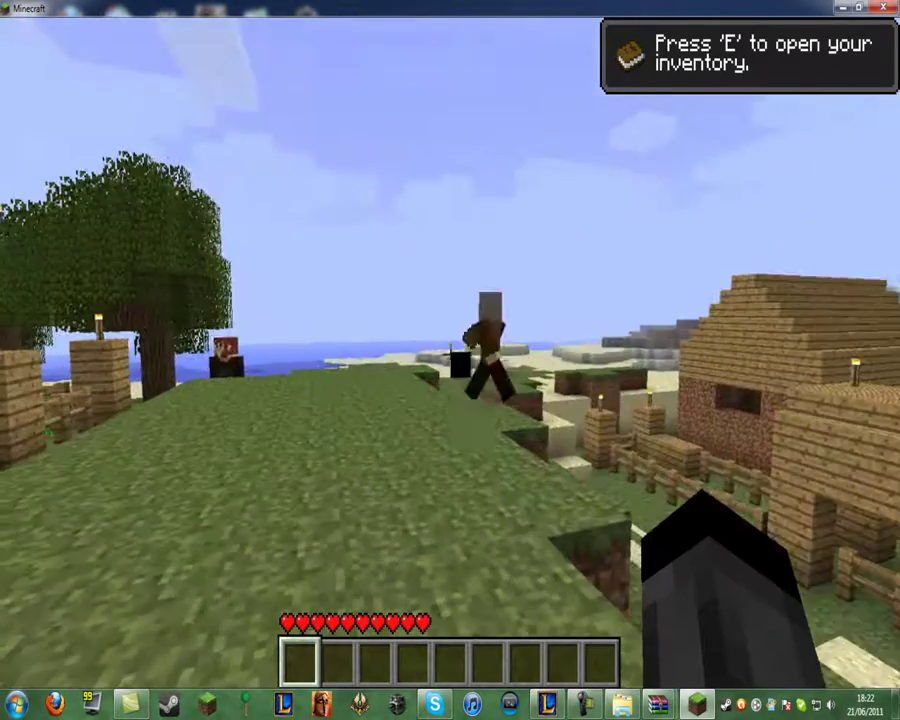
pyautogui.click(452, 355)
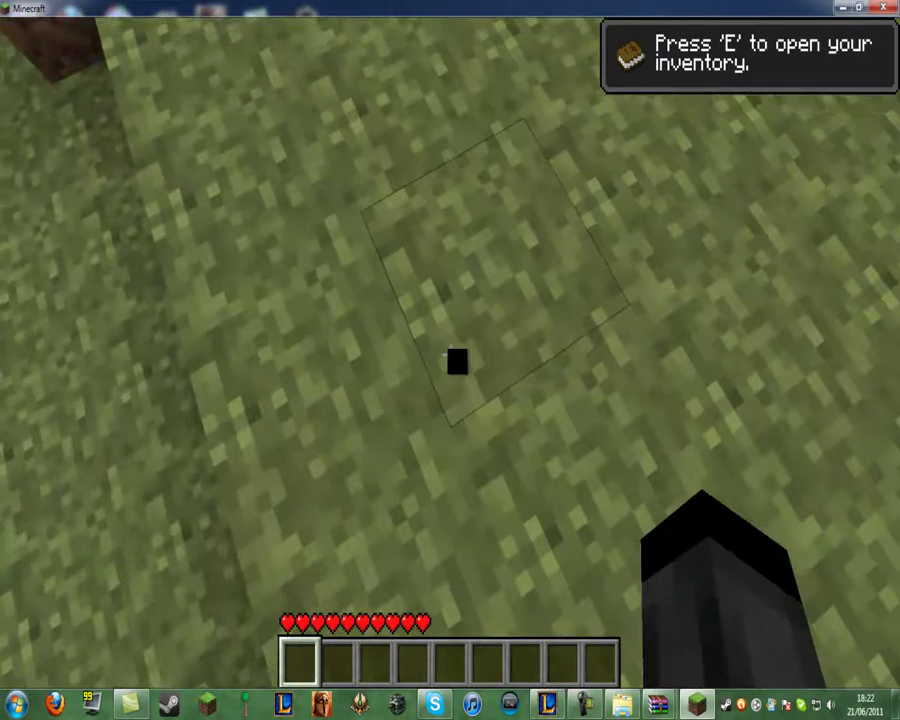